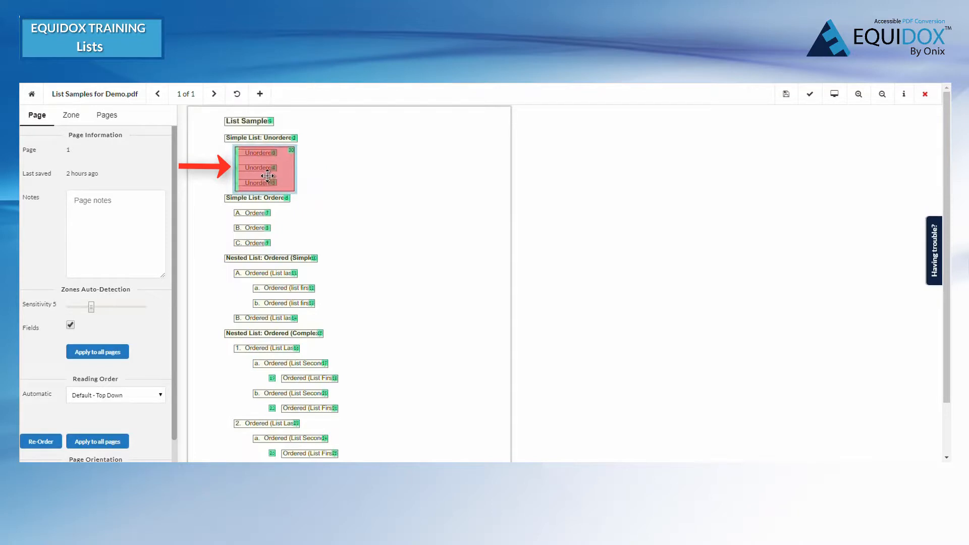
Detect the individual items in the list zone under the Simple List: Unordered heading
{"action": "left_click", "coordinate": [252, 172]}
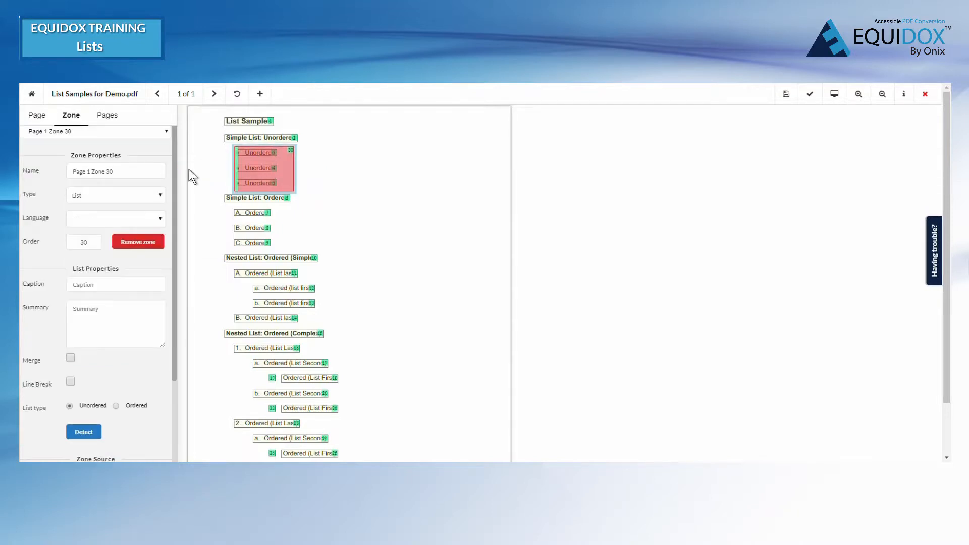
{"action": "left_click", "coordinate": [83, 432]}
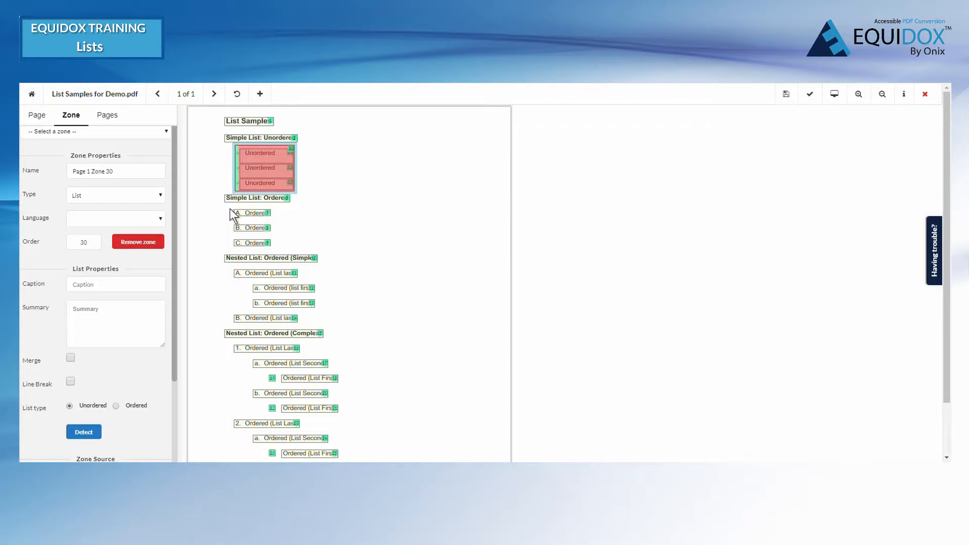
Draw a list zone around the three Simple List: Ordered items and make it an ordered list with uppercase letters
{"action": "mouse_move", "coordinate": [257, 213]}
{"action": "left_mouse_down"}
{"action": "mouse_move", "coordinate": [283, 250]}
{"action": "mouse_move", "coordinate": [278, 239]}
{"action": "left_mouse_up"}
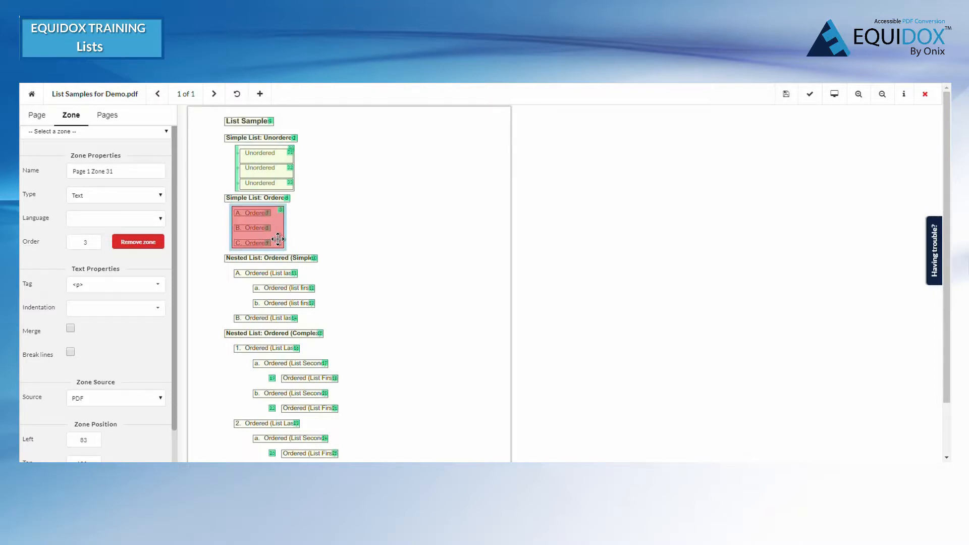
{"action": "key", "text": "l"}
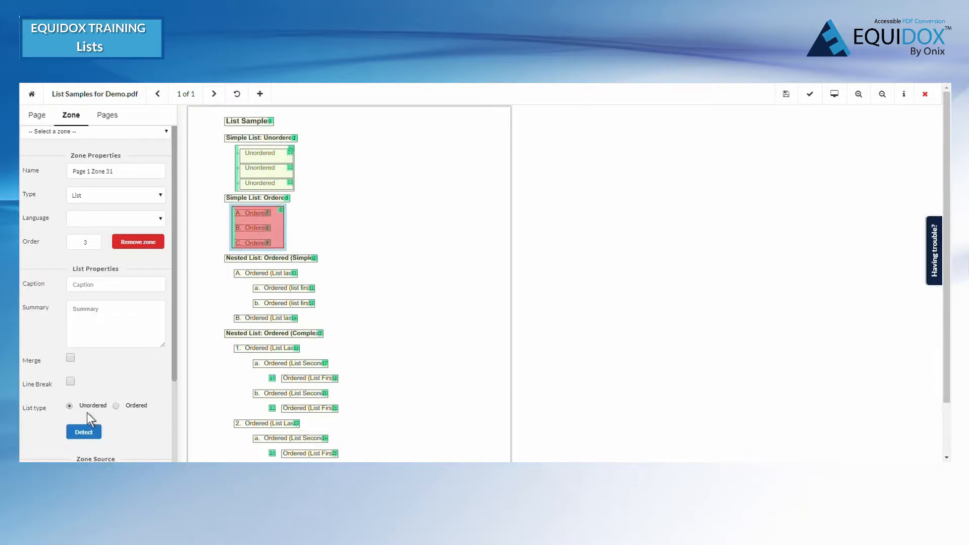
{"action": "left_click", "coordinate": [115, 406]}
{"action": "scroll", "coordinate": [140, 398], "scroll_direction": "down", "scroll_amount": 1}
{"action": "left_click", "coordinate": [134, 382]}
{"action": "left_click", "coordinate": [108, 407]}
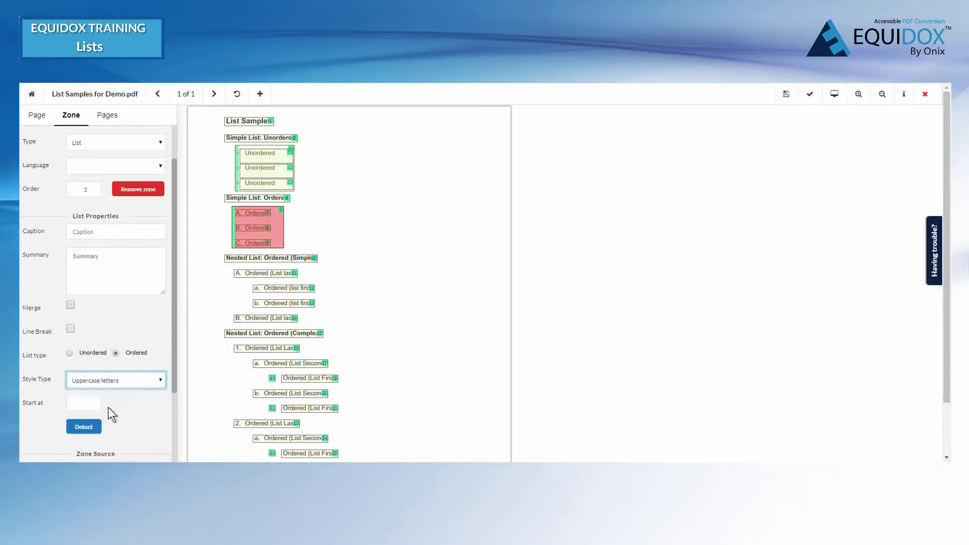
Shift the simple ordered list's zone slightly right so its border follows the letters, and detect its items
{"action": "left_click", "coordinate": [84, 428]}
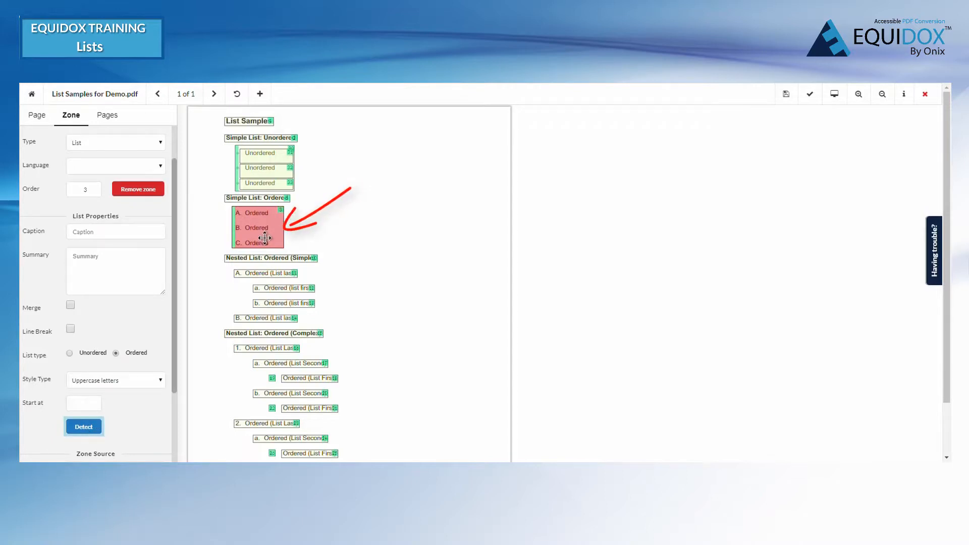
{"action": "left_click_drag", "start_coordinate": [279, 227], "coordinate": [284, 228]}
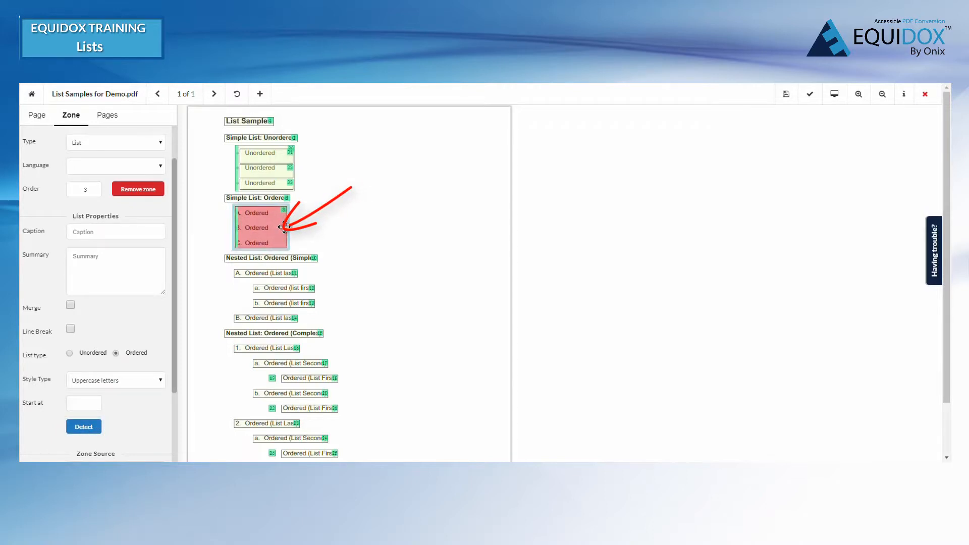
{"action": "left_click", "coordinate": [90, 429]}
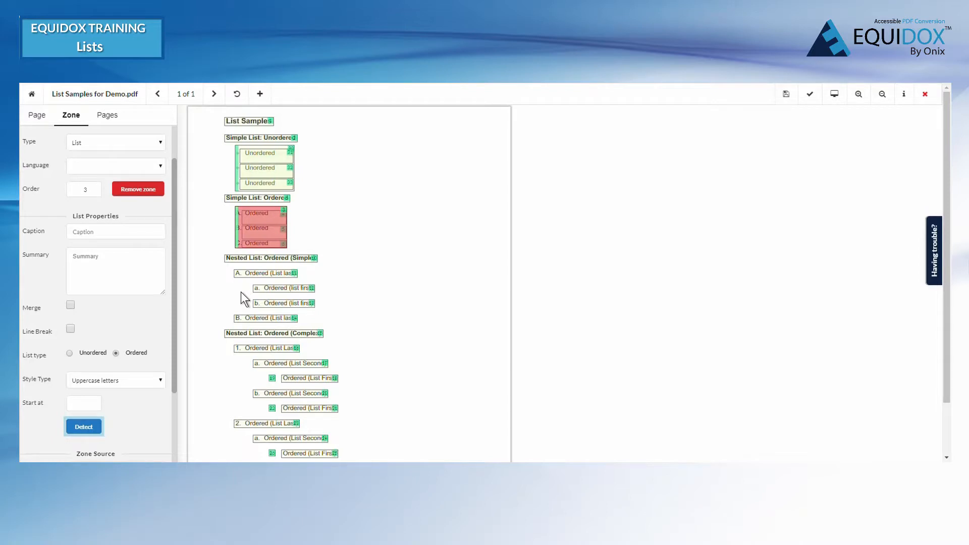
Draw a zone around the simple nested list, make it an ordered list with uppercase letters, and detect its items
{"action": "mouse_move", "coordinate": [226, 267]}
{"action": "left_mouse_down"}
{"action": "mouse_move", "coordinate": [308, 285]}
{"action": "mouse_move", "coordinate": [346, 327]}
{"action": "mouse_move", "coordinate": [332, 301]}
{"action": "left_mouse_up"}
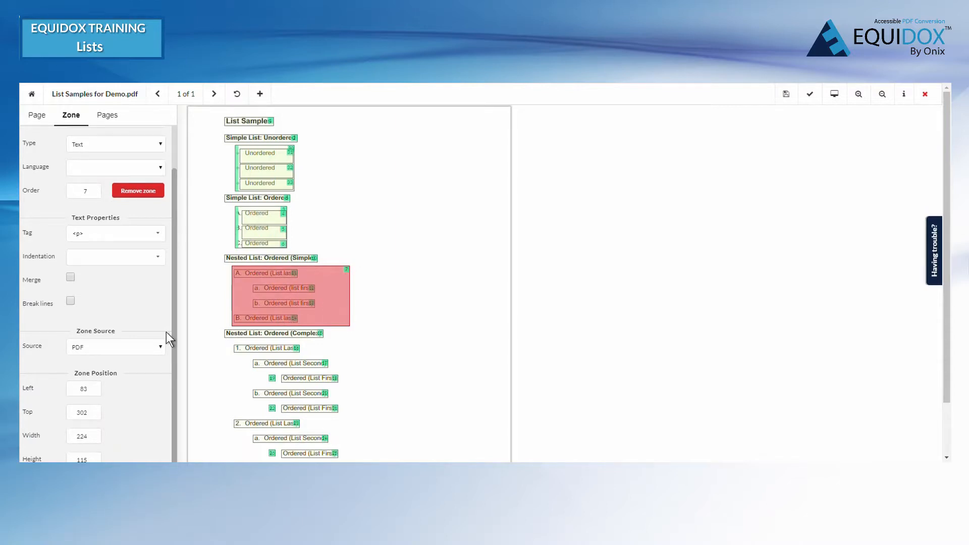
{"action": "key", "text": "l"}
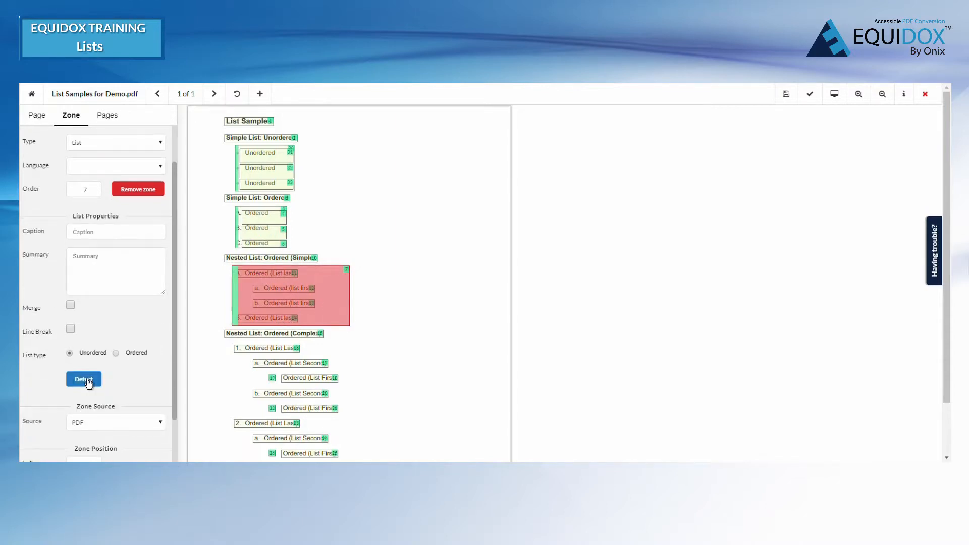
{"action": "left_click", "coordinate": [115, 353]}
{"action": "left_click", "coordinate": [105, 380]}
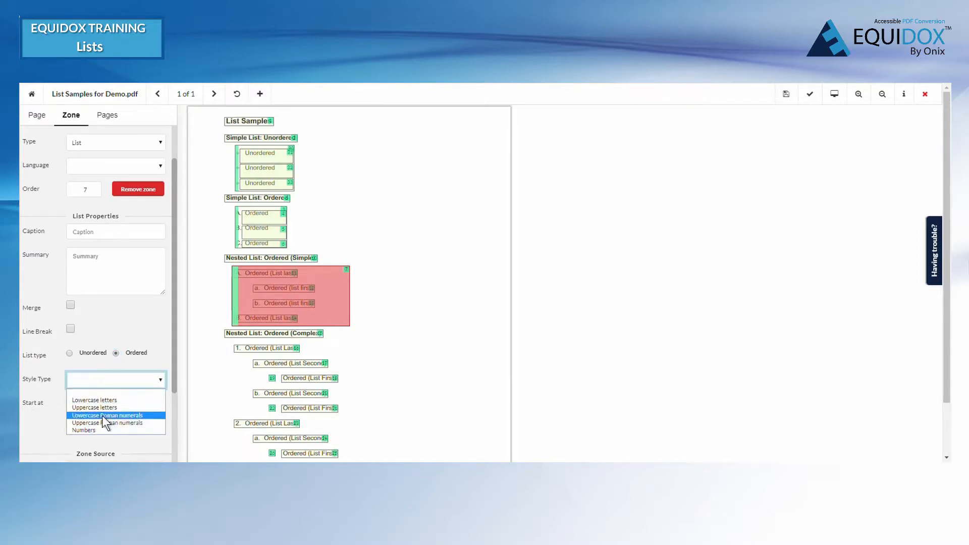
{"action": "left_click", "coordinate": [103, 407]}
{"action": "left_click", "coordinate": [89, 428]}
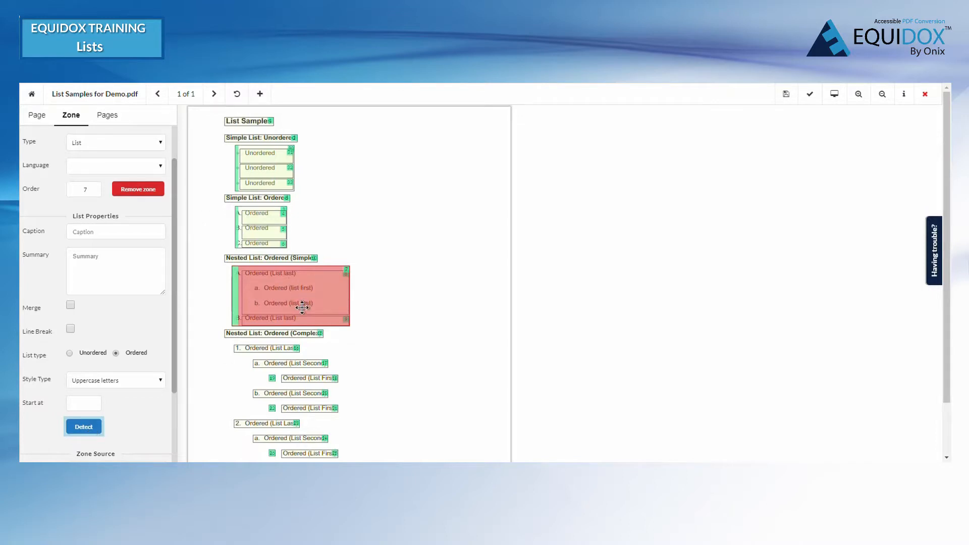
Move the simple nested list's outer zone and its first item zone aside into the blank area of the page
{"action": "left_click", "coordinate": [295, 292]}
{"action": "left_click_drag", "start_coordinate": [295, 291], "coordinate": [390, 206]}
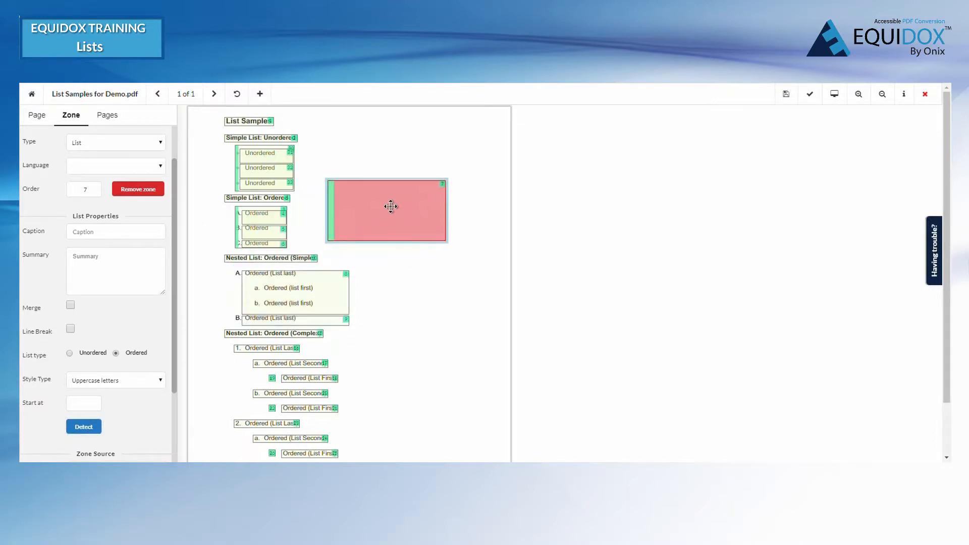
{"action": "left_click_drag", "start_coordinate": [298, 294], "coordinate": [434, 270]}
Draw a zone around nested sub-items a and b, make it an ordered list with lowercase letters, and detect its items
{"action": "left_click_drag", "start_coordinate": [314, 298], "coordinate": [321, 309]}
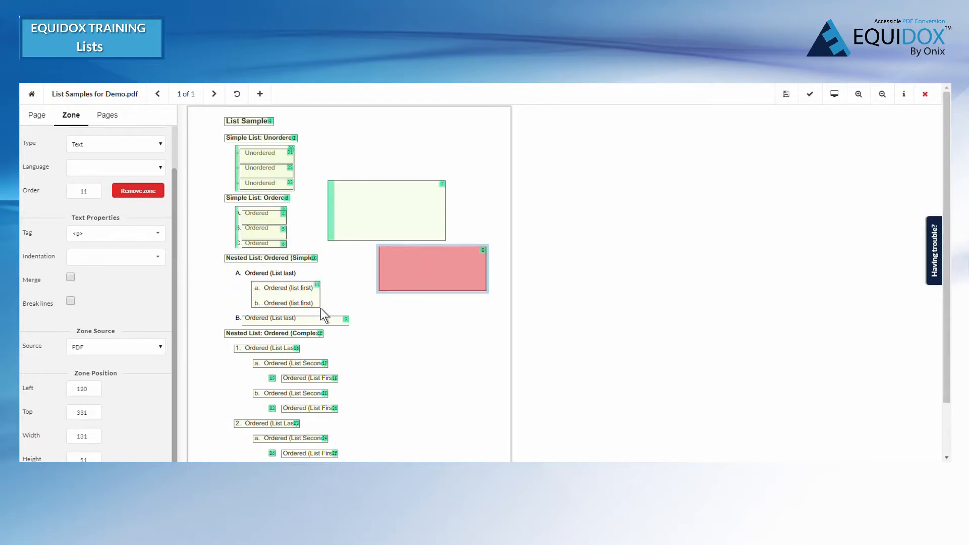
{"action": "left_click", "coordinate": [310, 318]}
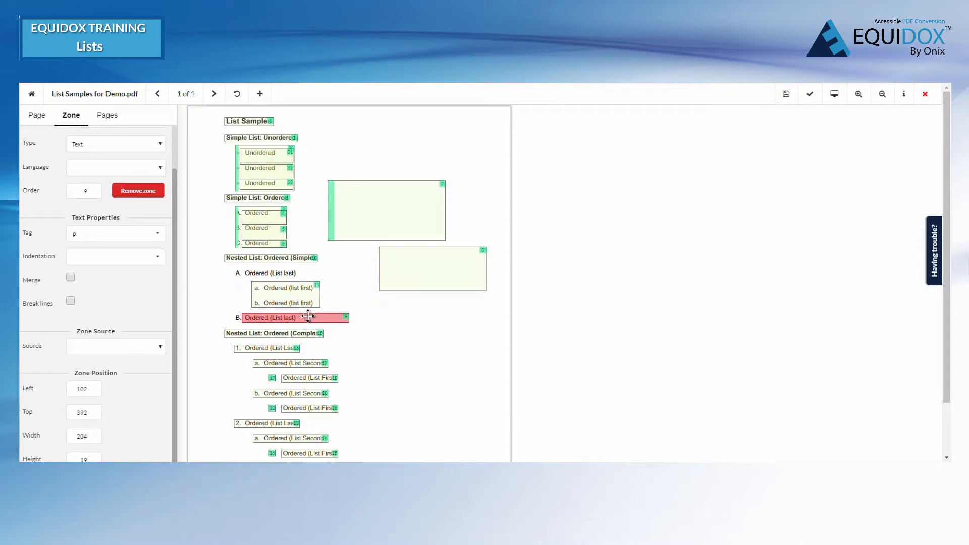
{"action": "left_click", "coordinate": [286, 290]}
{"action": "key", "text": "l"}
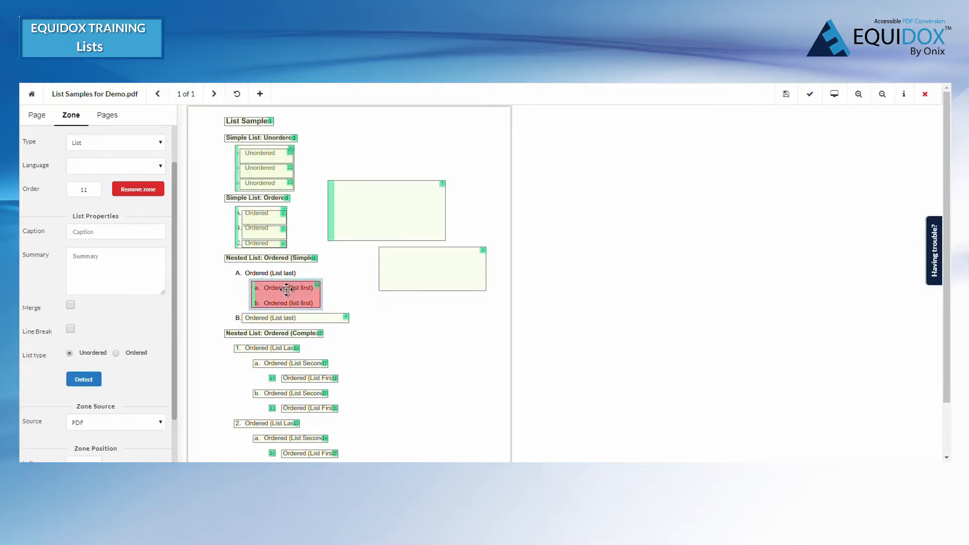
{"action": "left_click_drag", "start_coordinate": [286, 290], "coordinate": [289, 289]}
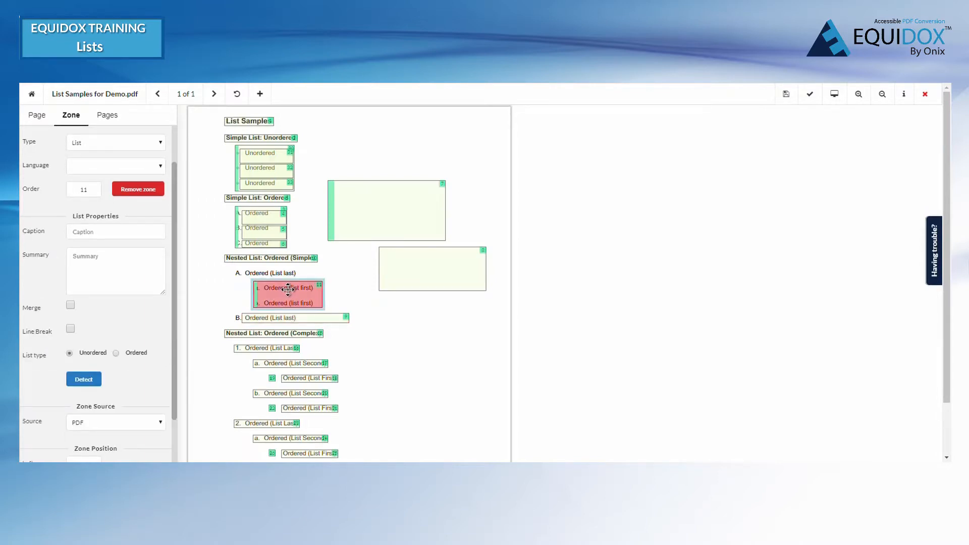
{"action": "left_click", "coordinate": [117, 353]}
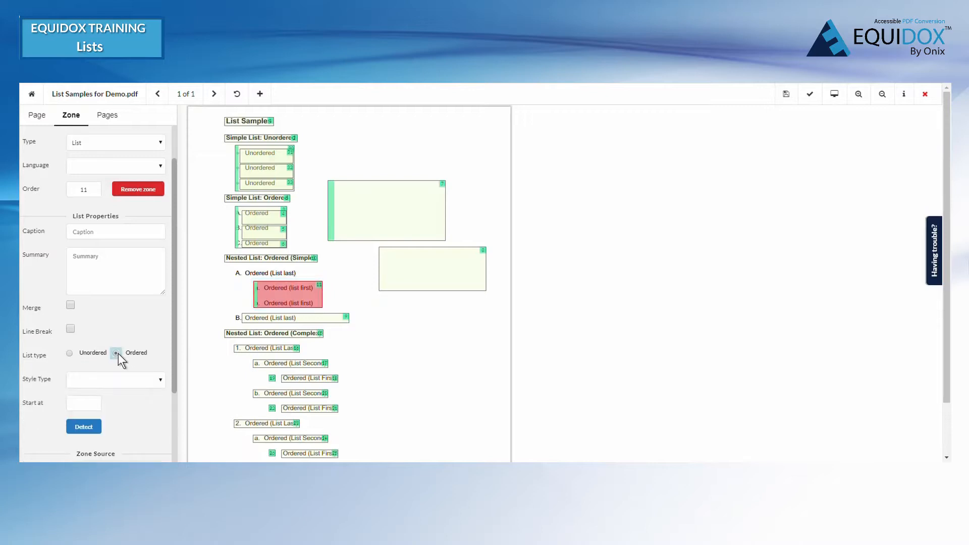
{"action": "left_click", "coordinate": [105, 385]}
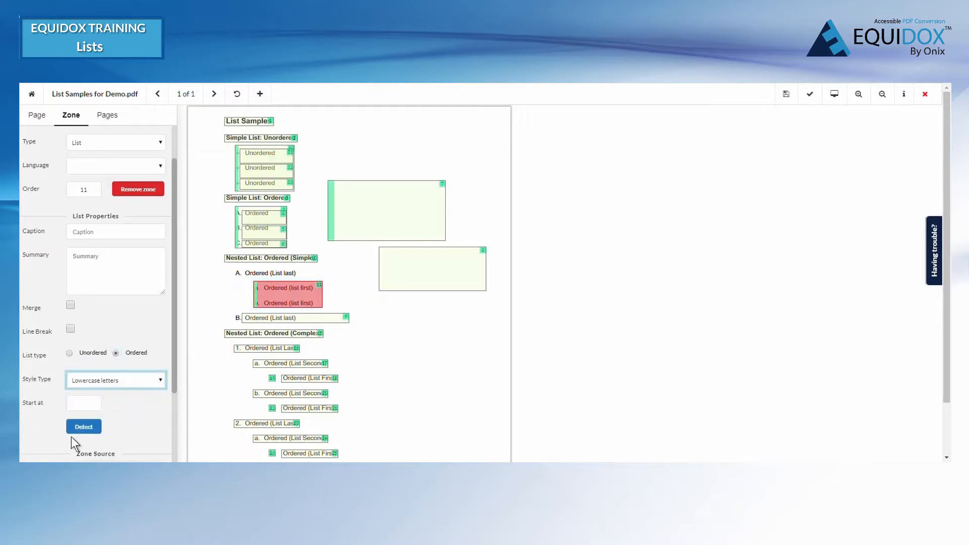
{"action": "left_click", "coordinate": [86, 430]}
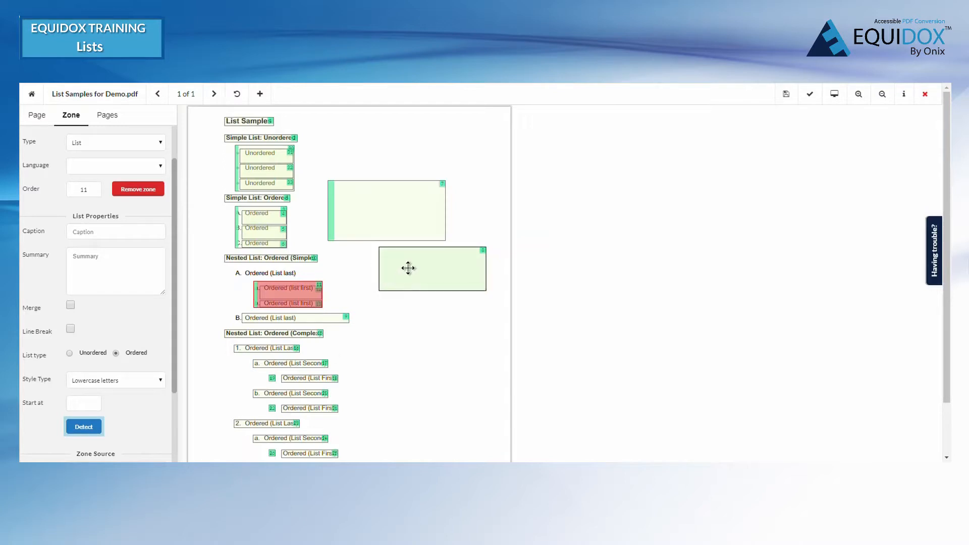
Move the first item zone back over item A with its sub-items, and the outer list zone back over the simple nested list
{"action": "left_click_drag", "start_coordinate": [408, 268], "coordinate": [272, 287]}
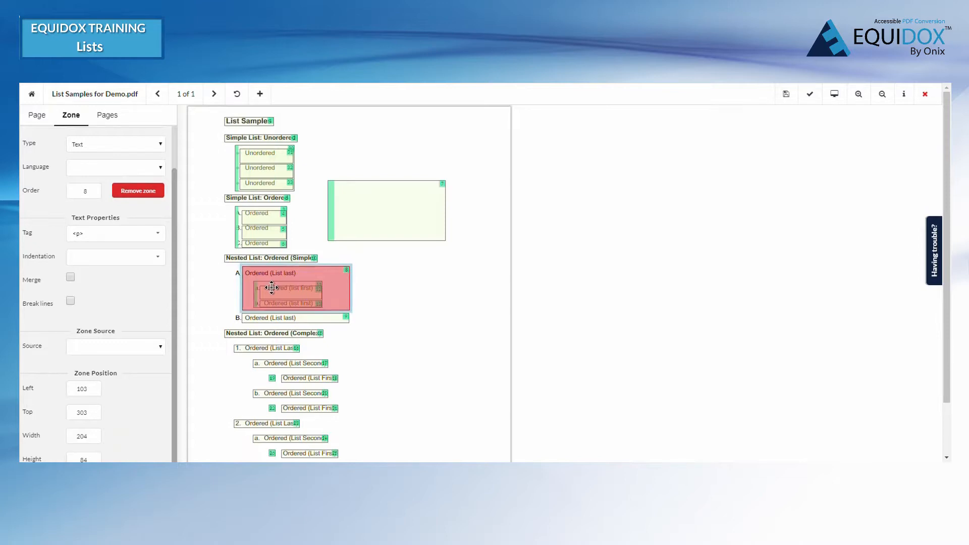
{"action": "left_click", "coordinate": [859, 96]}
{"action": "scroll", "coordinate": [488, 359], "scroll_direction": "down", "scroll_amount": 1}
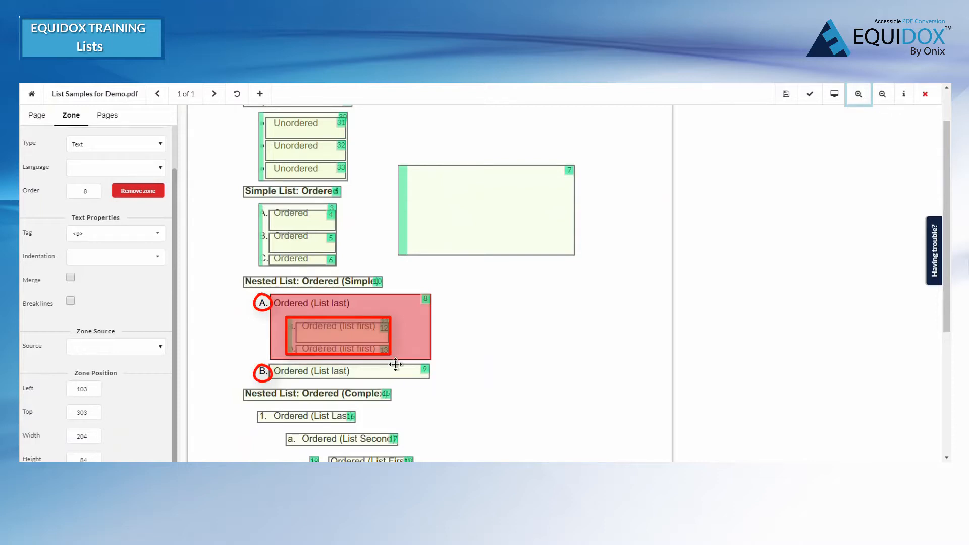
{"action": "left_click_drag", "start_coordinate": [493, 216], "coordinate": [353, 342]}
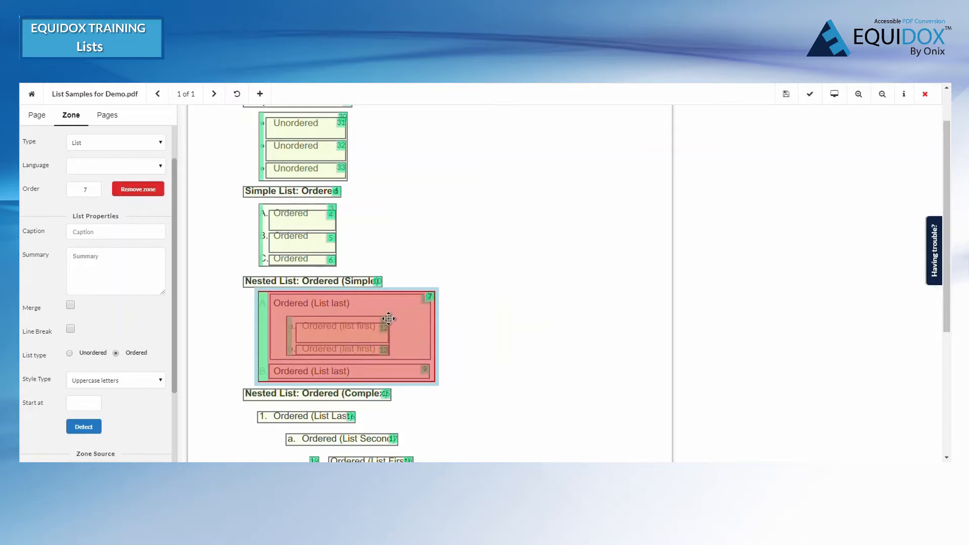
Re-order the page's zones automatically with the Default - Top Down reading order
{"action": "left_click", "coordinate": [40, 118]}
{"action": "left_click", "coordinate": [41, 443]}
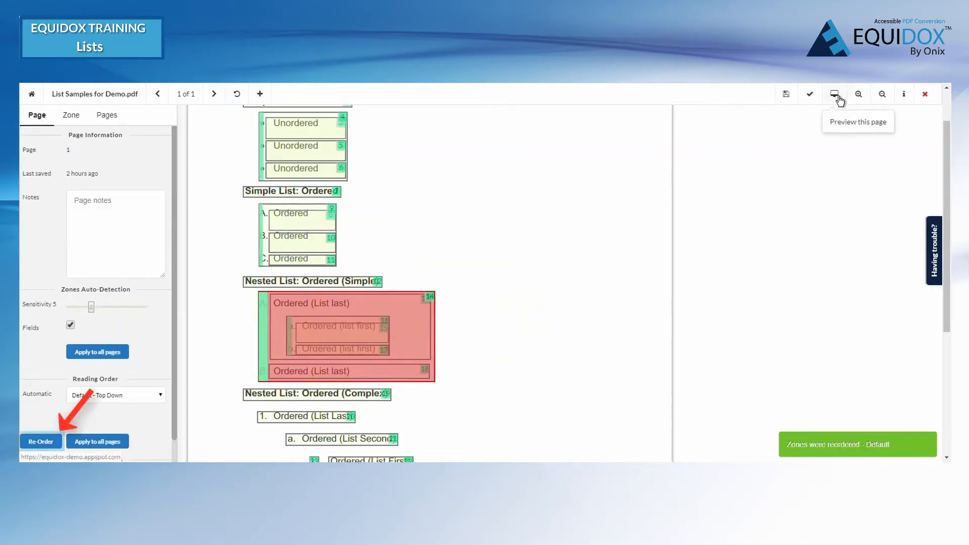
Save the page and preview it
{"action": "left_click", "coordinate": [786, 95]}
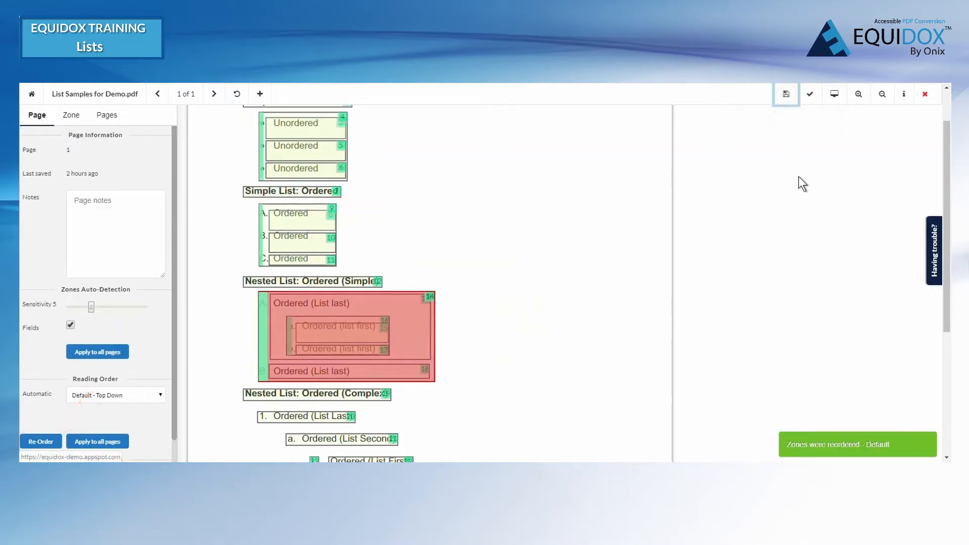
{"action": "left_click", "coordinate": [835, 94]}
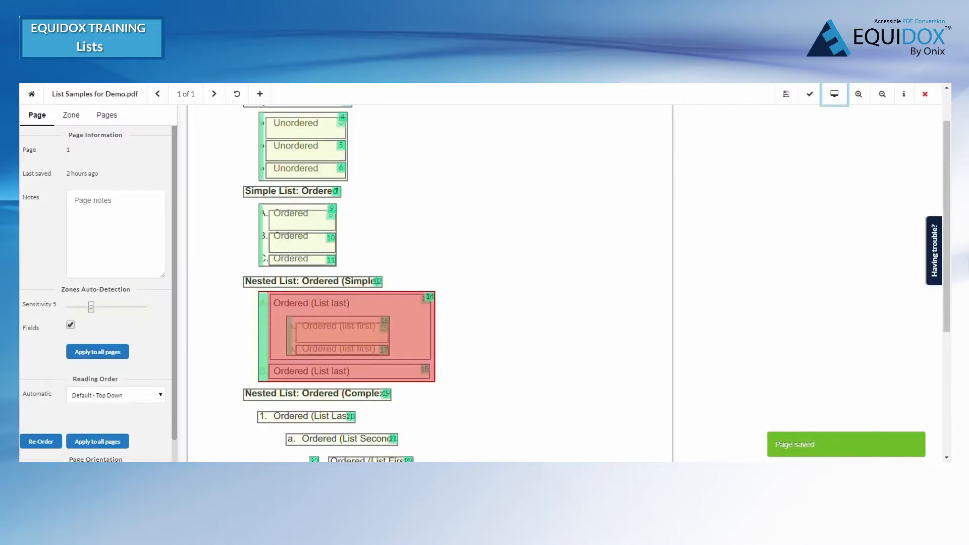
Draw a list zone around all items of the complex nested list and shift it slightly right to align with the numbers
{"action": "scroll", "coordinate": [519, 293], "scroll_direction": "down", "scroll_amount": 4}
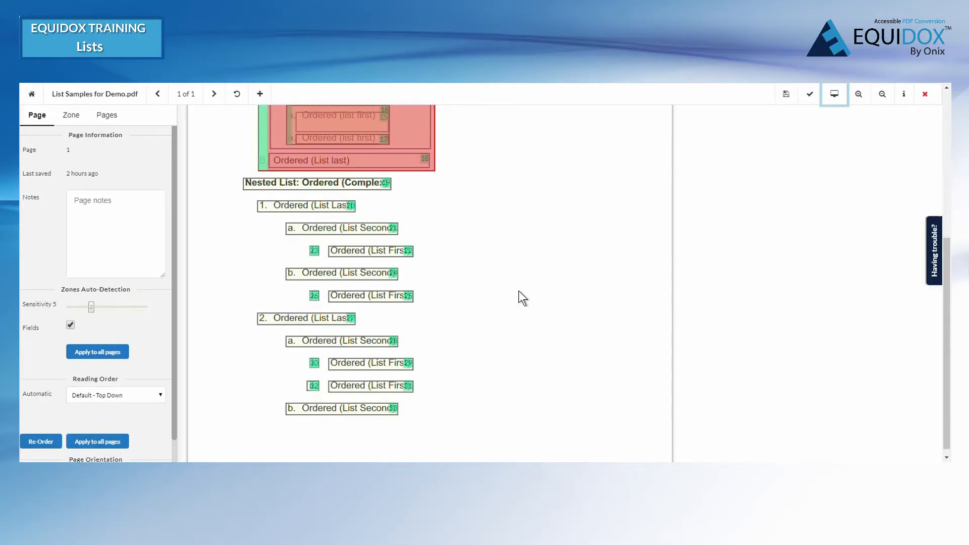
{"action": "left_click", "coordinate": [300, 208]}
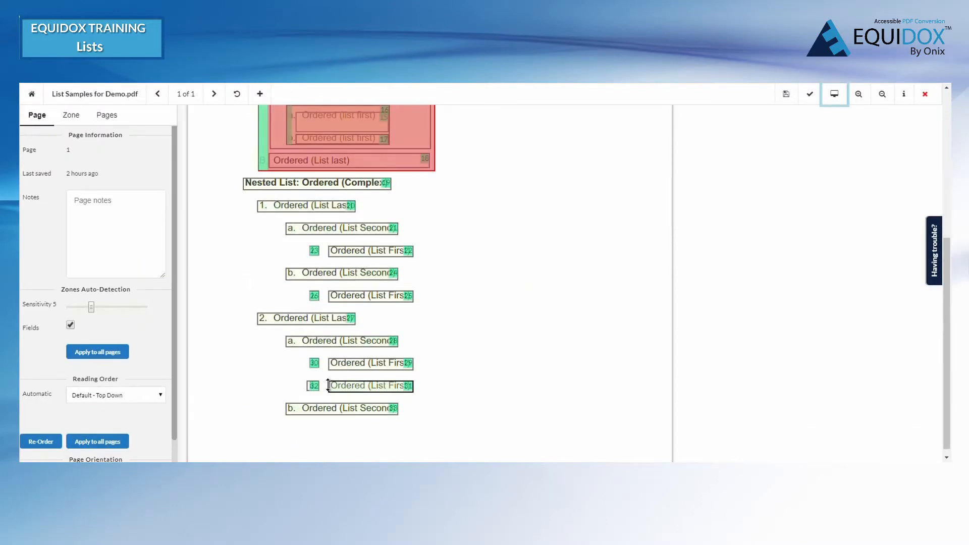
{"action": "left_click_drag", "start_coordinate": [251, 199], "coordinate": [435, 426]}
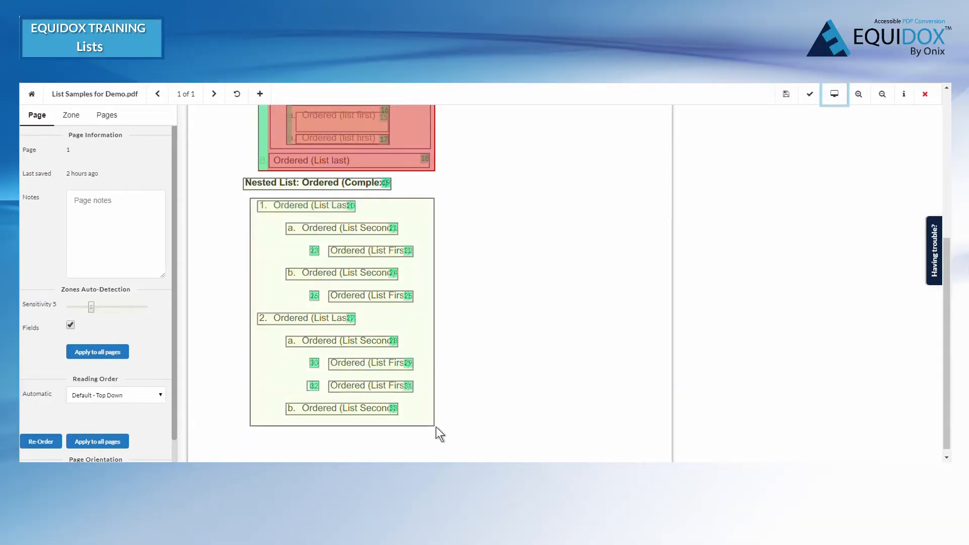
{"action": "left_click_drag", "start_coordinate": [419, 335], "coordinate": [422, 335]}
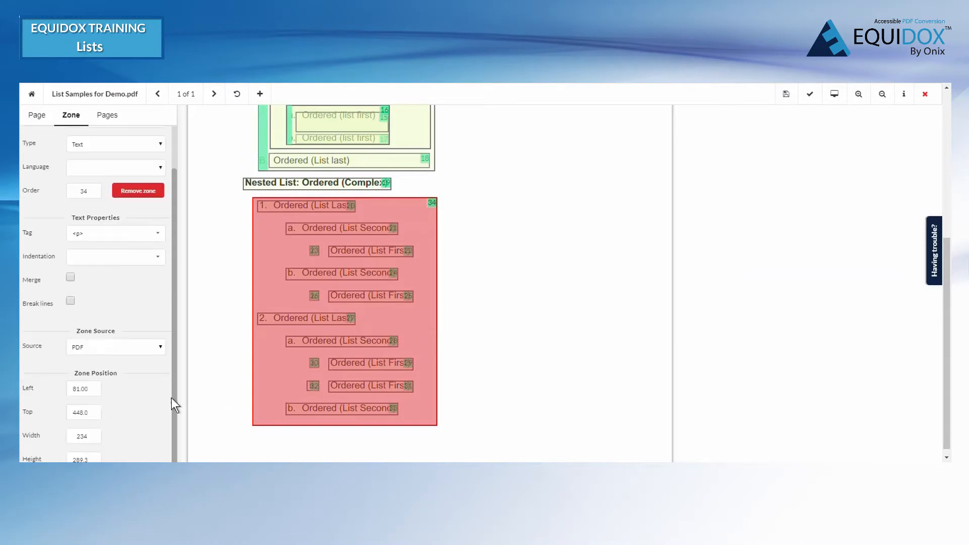
{"action": "key", "text": "l"}
{"action": "left_click_drag", "start_coordinate": [268, 366], "coordinate": [272, 369]}
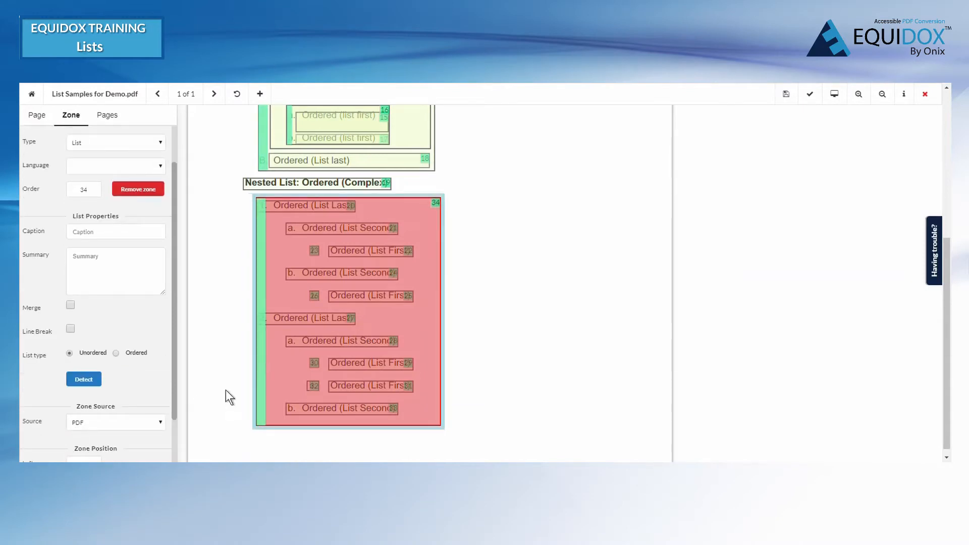
Make the complex nested list's zone an ordered list and detect its top-level items
{"action": "left_click", "coordinate": [116, 353]}
{"action": "left_click", "coordinate": [92, 402]}
{"action": "left_click", "coordinate": [91, 430]}
Move the complex list's outer zone and its two top-level item zones aside into the blank area
{"action": "left_click_drag", "start_coordinate": [356, 293], "coordinate": [562, 207]}
{"action": "left_click_drag", "start_coordinate": [395, 258], "coordinate": [571, 178]}
{"action": "left_click_drag", "start_coordinate": [387, 353], "coordinate": [579, 281]}
Draw a list zone around the second-level items a and b under item 1, align it with their letters, and detect its items
{"action": "left_click_drag", "start_coordinate": [283, 220], "coordinate": [416, 305]}
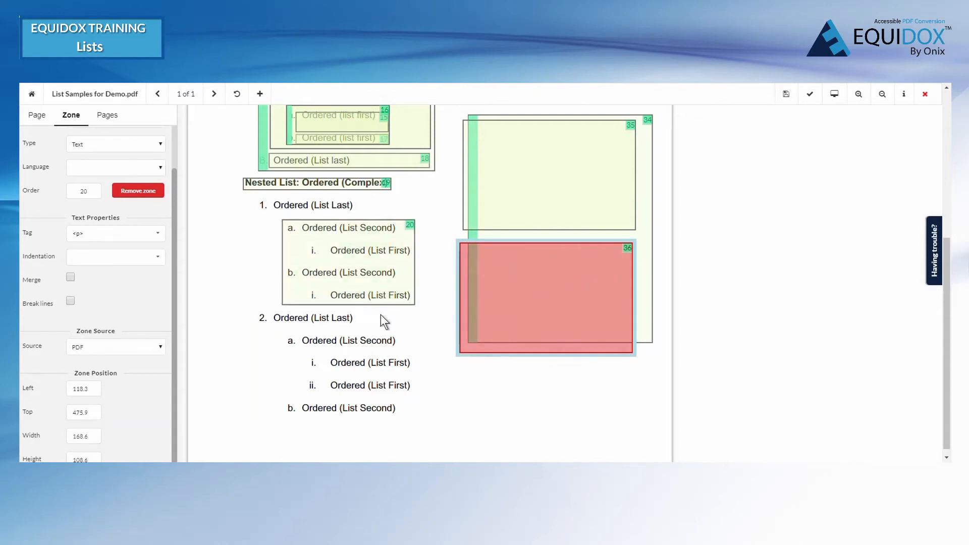
{"action": "left_click", "coordinate": [316, 284]}
{"action": "left_click_drag", "start_coordinate": [316, 284], "coordinate": [319, 285]}
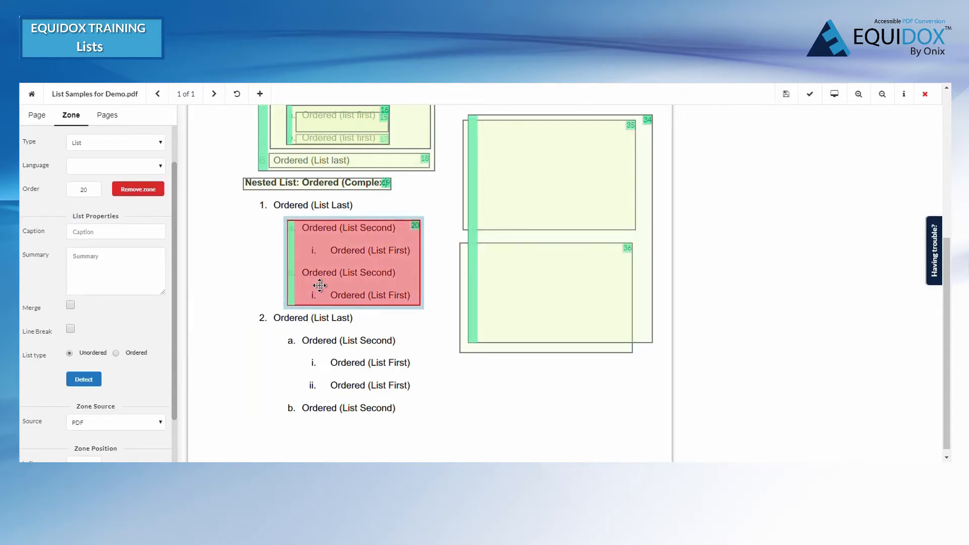
{"action": "left_click", "coordinate": [77, 382]}
{"action": "left_click", "coordinate": [84, 427]}
Move the second-level list zone and its two item zones aside into the blank area below the other moved zones
{"action": "left_click_drag", "start_coordinate": [394, 282], "coordinate": [618, 429]}
{"action": "mouse_move", "coordinate": [328, 251]}
{"action": "left_mouse_down"}
{"action": "mouse_move", "coordinate": [242, 234]}
{"action": "mouse_move", "coordinate": [505, 399]}
{"action": "left_mouse_up"}
{"action": "left_click_drag", "start_coordinate": [357, 288], "coordinate": [525, 420]}
Draw a zone over item i under 1.b, make it an ordered list with lowercase Roman numerals, and detect its item
{"action": "left_click_drag", "start_coordinate": [308, 286], "coordinate": [415, 304]}
{"action": "key", "text": "l"}
{"action": "left_click", "coordinate": [117, 354]}
{"action": "left_click", "coordinate": [100, 385]}
{"action": "left_click", "coordinate": [99, 414]}
{"action": "left_click", "coordinate": [85, 428]}
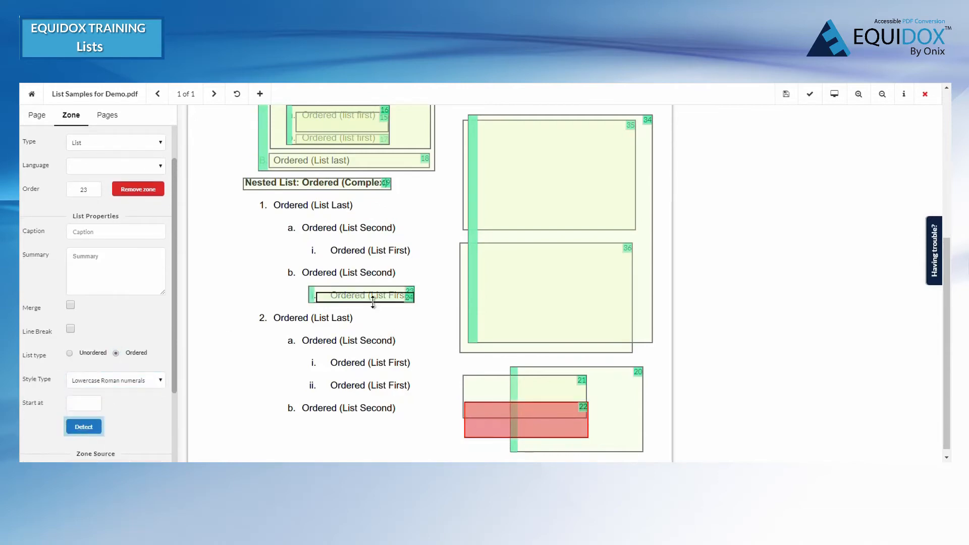
Draw a list zone over item i under 1.a, make it ordered with lowercase Roman numerals, and detect its item
{"action": "left_click_drag", "start_coordinate": [307, 242], "coordinate": [419, 261]}
{"action": "key", "text": "l"}
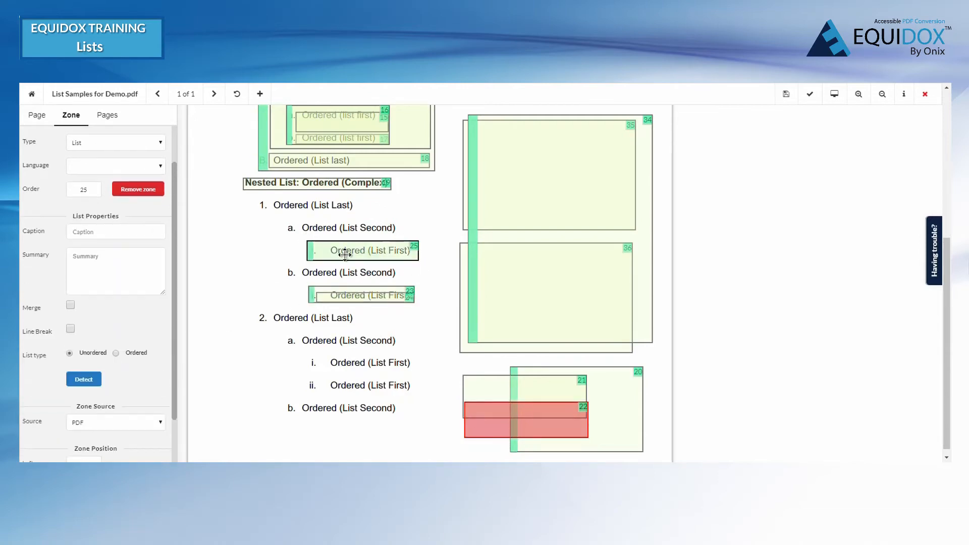
{"action": "left_click", "coordinate": [139, 353]}
{"action": "left_click", "coordinate": [100, 387]}
{"action": "left_click", "coordinate": [98, 417]}
{"action": "left_click", "coordinate": [85, 427]}
Move the second-level list zone and its two item zones back over items a and b under item 1
{"action": "left_click_drag", "start_coordinate": [480, 411], "coordinate": [295, 287]}
{"action": "left_click_drag", "start_coordinate": [472, 423], "coordinate": [346, 260]}
{"action": "left_click_drag", "start_coordinate": [558, 432], "coordinate": [343, 312]}
{"action": "left_click_drag", "start_coordinate": [424, 271], "coordinate": [429, 341]}
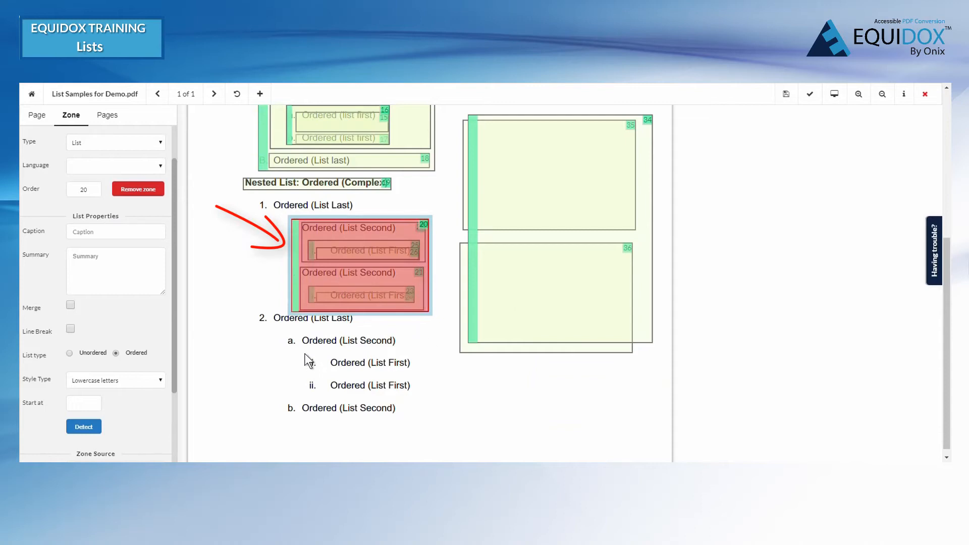
Draw a zone around the sub-items of item 2 and make it an ordered list with lowercase letters, detecting its items
{"action": "left_click_drag", "start_coordinate": [282, 328], "coordinate": [430, 423]}
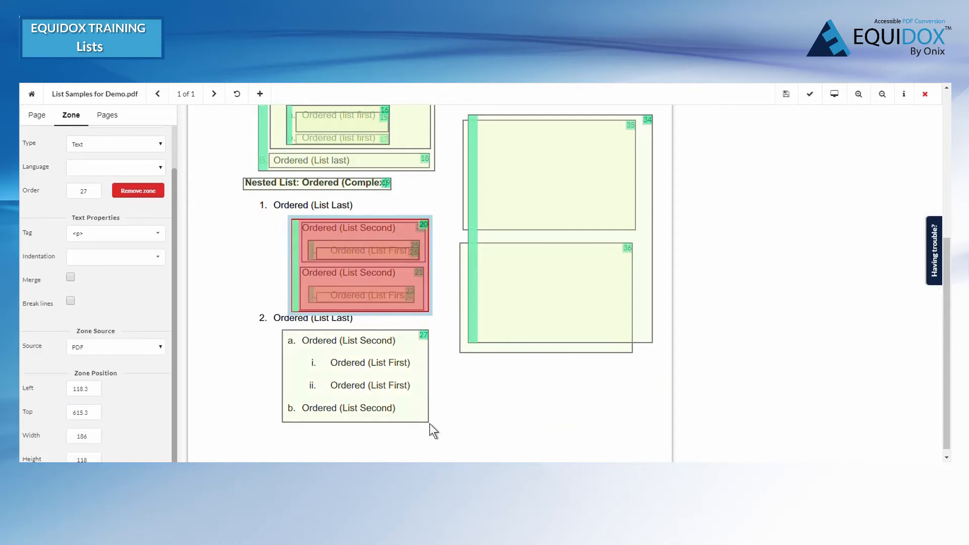
{"action": "left_click", "coordinate": [350, 394]}
{"action": "left_click", "coordinate": [96, 383]}
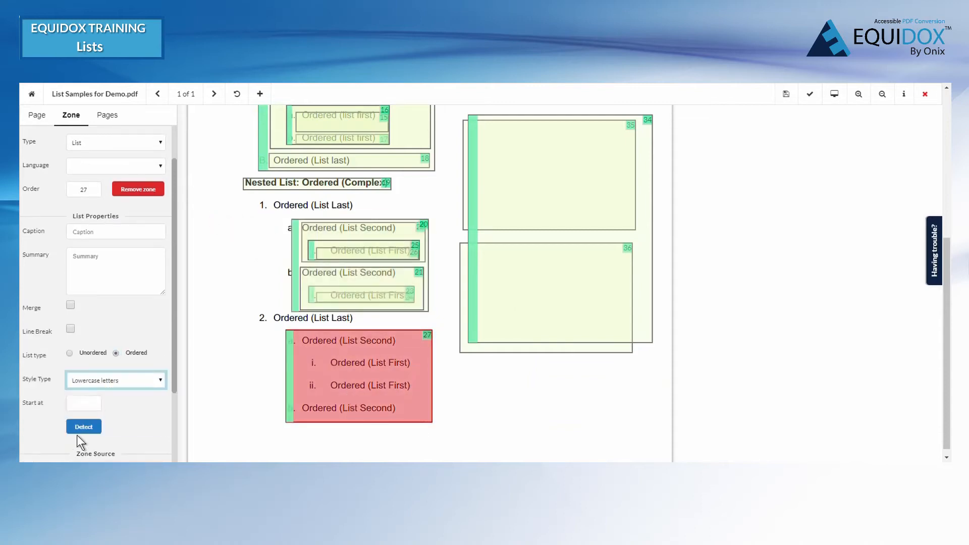
Move item 2's second-level list zone and its item a zone aside into the blank area, leaving item b's zone in place
{"action": "left_click_drag", "start_coordinate": [369, 377], "coordinate": [580, 405]}
{"action": "left_click_drag", "start_coordinate": [394, 374], "coordinate": [579, 377]}
{"action": "left_click_drag", "start_coordinate": [390, 414], "coordinate": [395, 411]}
Draw a list zone around items i and ii under 2.a, make it ordered with lowercase Roman numerals, and detect its items
{"action": "mouse_move", "coordinate": [303, 352]}
{"action": "left_mouse_down"}
{"action": "mouse_move", "coordinate": [416, 377]}
{"action": "mouse_move", "coordinate": [422, 392]}
{"action": "left_mouse_up"}
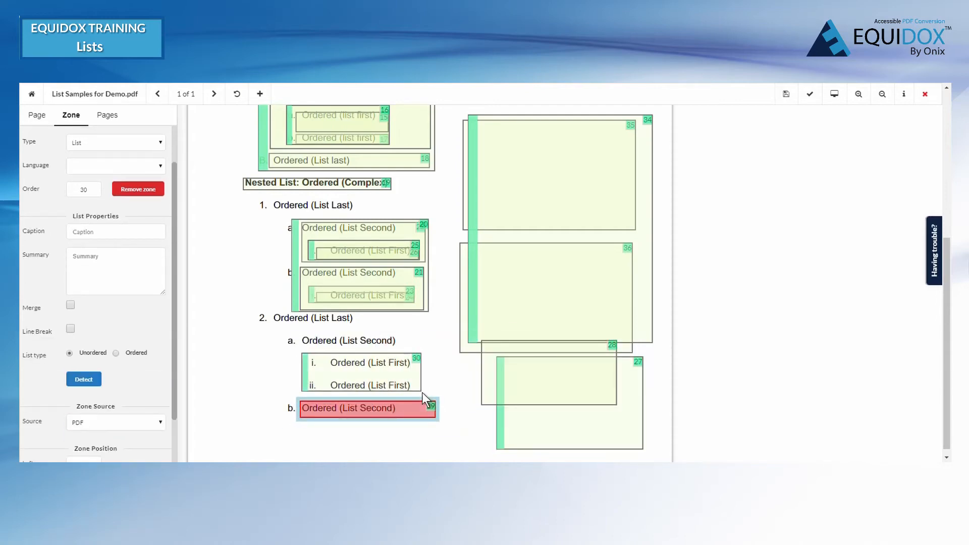
{"action": "left_click", "coordinate": [333, 384]}
{"action": "left_click_drag", "start_coordinate": [333, 383], "coordinate": [335, 384]}
{"action": "left_click", "coordinate": [116, 353]}
{"action": "left_click", "coordinate": [105, 381]}
{"action": "left_click", "coordinate": [96, 423]}
{"action": "left_click", "coordinate": [82, 429]}
Move the zones set aside back over item 2's sub-items and align both second-level list zones with their letters
{"action": "left_click_drag", "start_coordinate": [487, 375], "coordinate": [307, 367]}
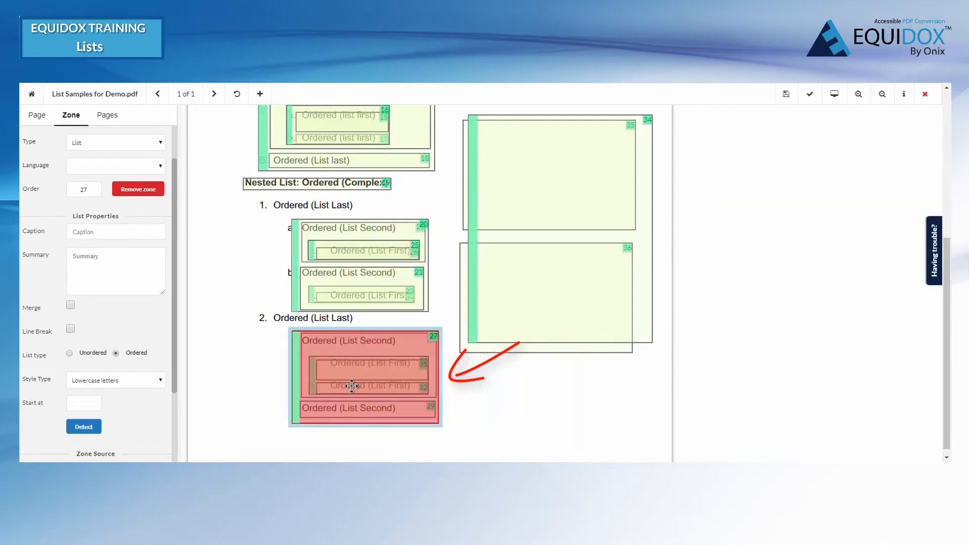
{"action": "left_click_drag", "start_coordinate": [349, 385], "coordinate": [348, 385]}
{"action": "left_click_drag", "start_coordinate": [437, 379], "coordinate": [441, 380]}
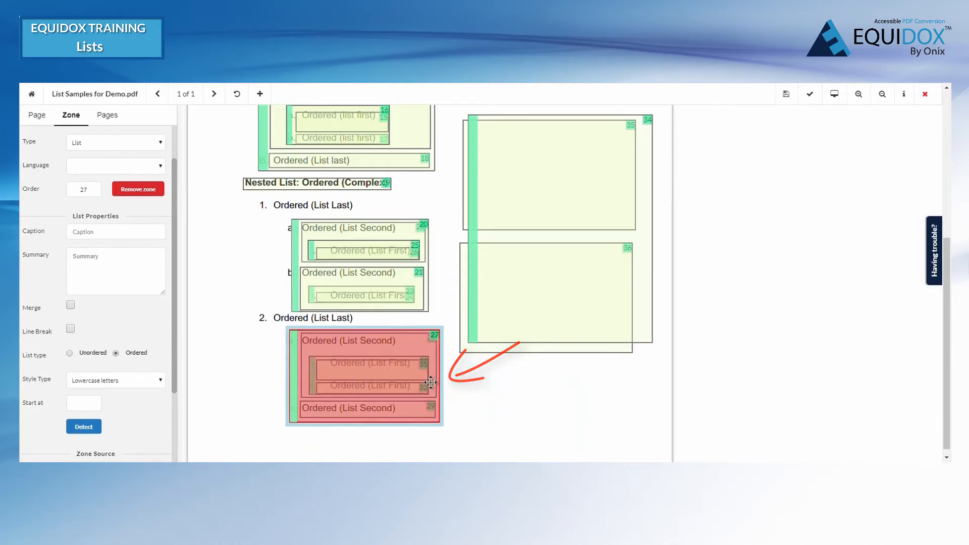
{"action": "left_click", "coordinate": [290, 250]}
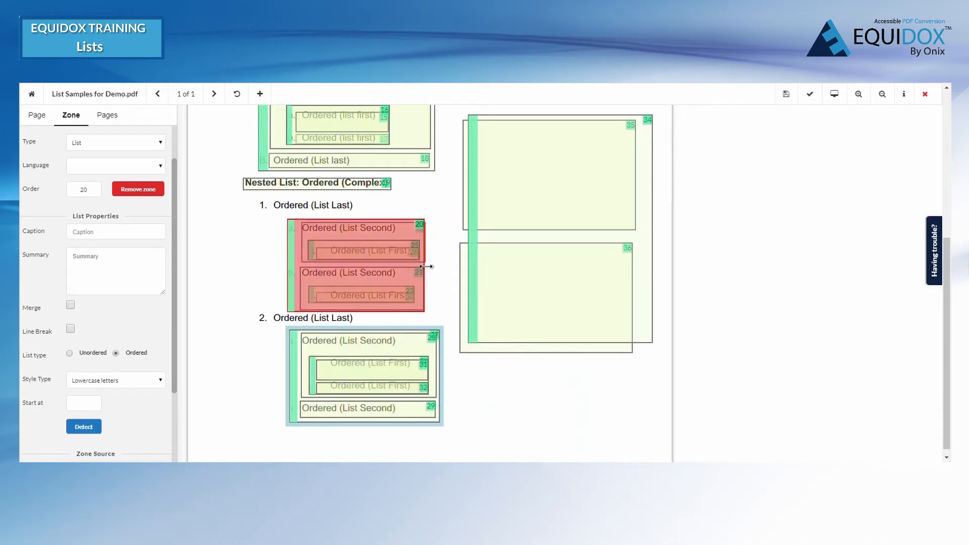
Move the second top-level item zone back over item 2 and fit it around all its sub-items
{"action": "left_click_drag", "start_coordinate": [464, 276], "coordinate": [276, 346]}
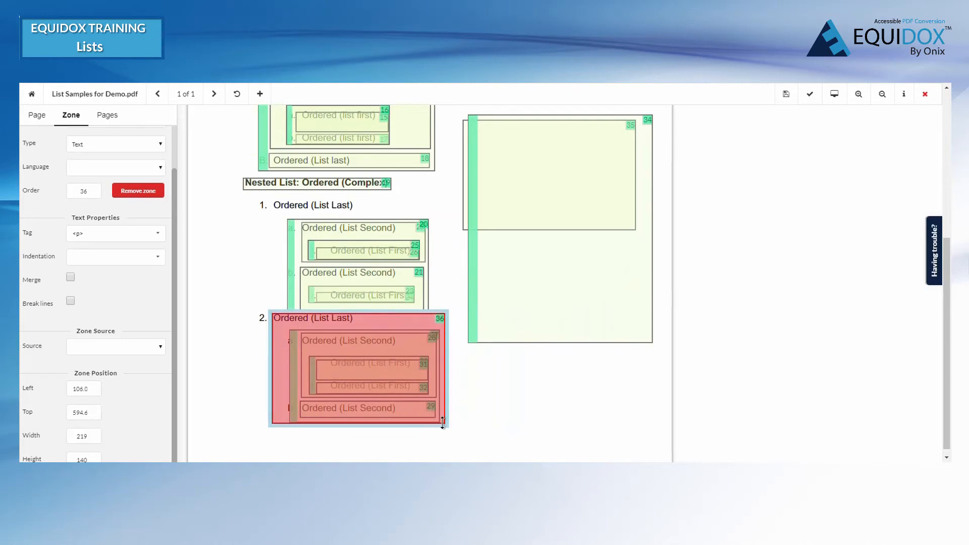
{"action": "left_click", "coordinate": [505, 287]}
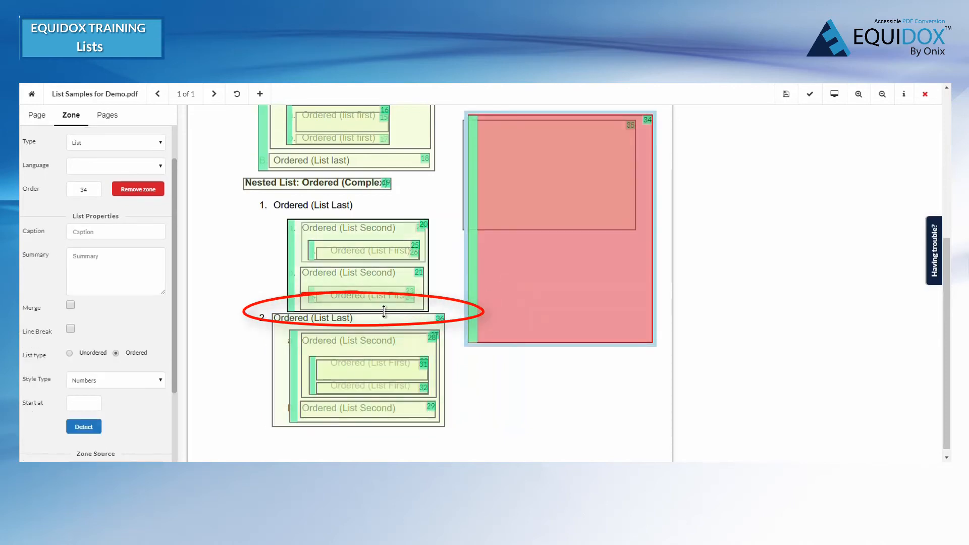
Shorten the 1.b item zone and refit item 1's second-level list zone so they clear the item 2 zone
{"action": "left_click_drag", "start_coordinate": [464, 147], "coordinate": [428, 179]}
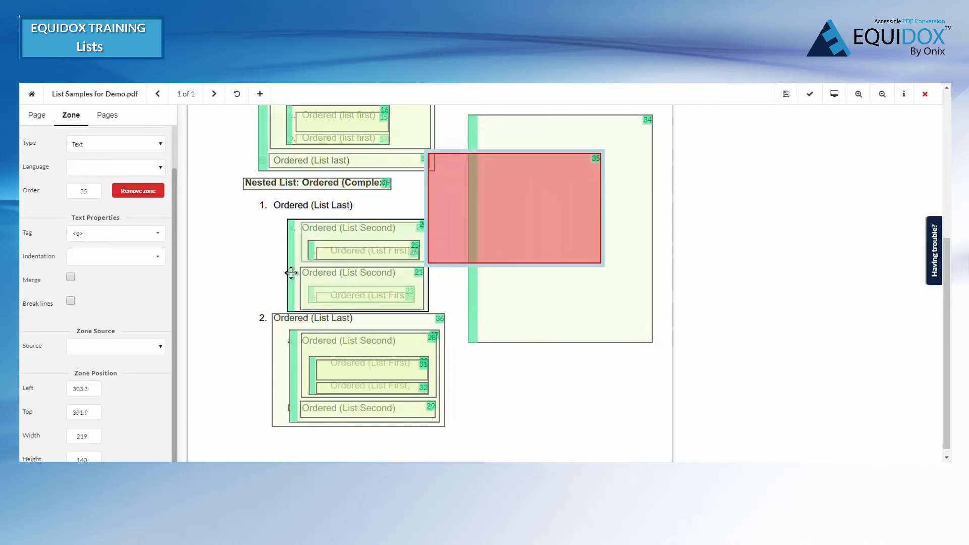
{"action": "left_click", "coordinate": [291, 273]}
{"action": "left_click", "coordinate": [341, 302]}
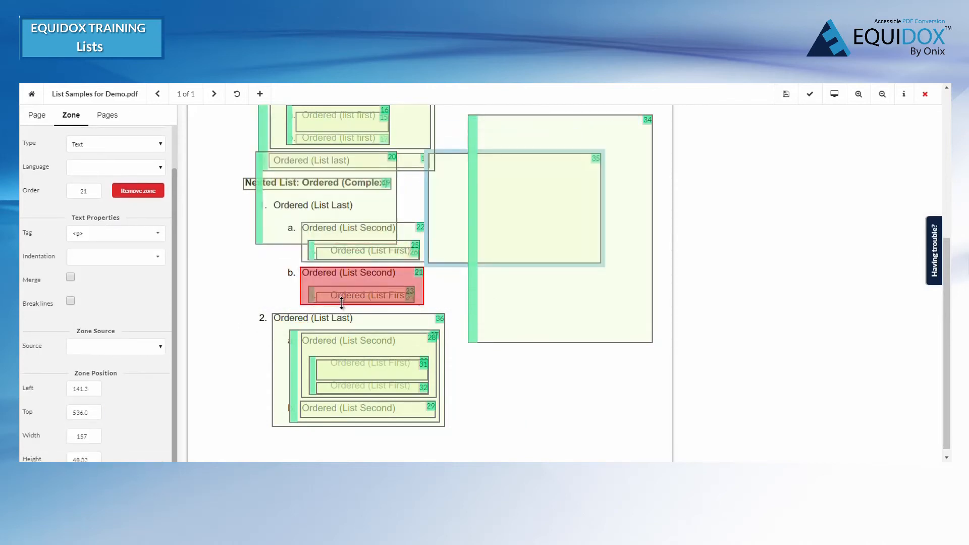
{"action": "left_click_drag", "start_coordinate": [271, 218], "coordinate": [309, 279]}
{"action": "left_click_drag", "start_coordinate": [379, 232], "coordinate": [366, 256]}
{"action": "left_click", "coordinate": [297, 258]}
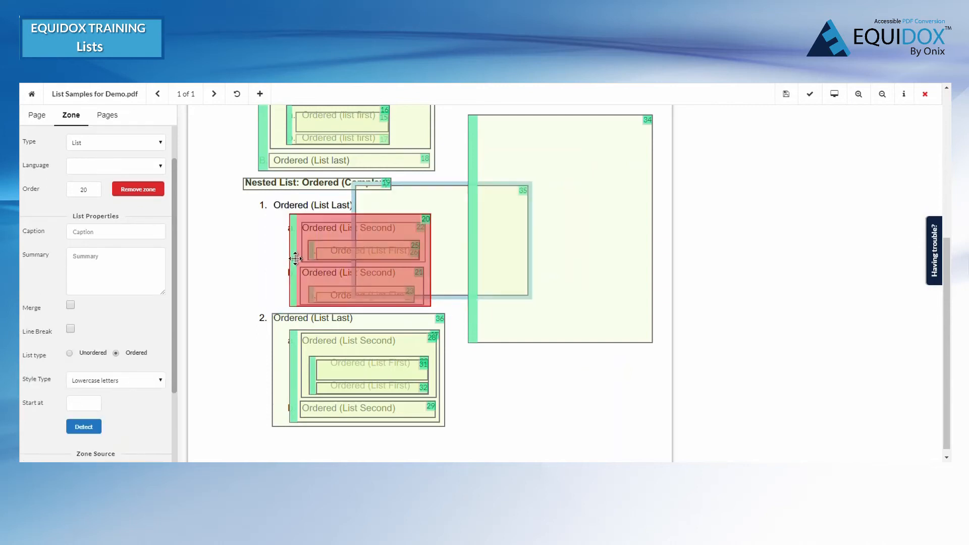
Move the item 1 zone and the outer list zone back over the complex list, enlarging the outer zone to enclose both items
{"action": "left_click_drag", "start_coordinate": [442, 229], "coordinate": [359, 244]}
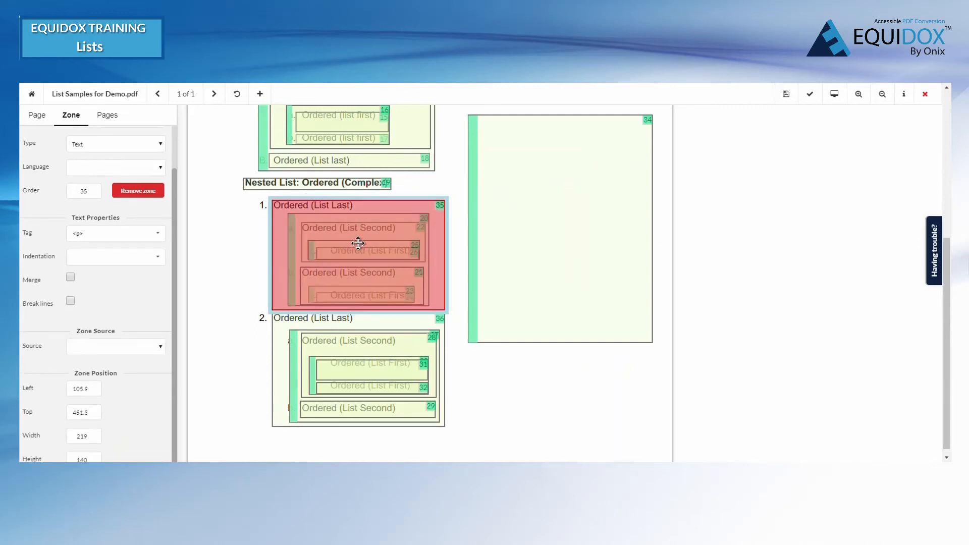
{"action": "left_click", "coordinate": [468, 203]}
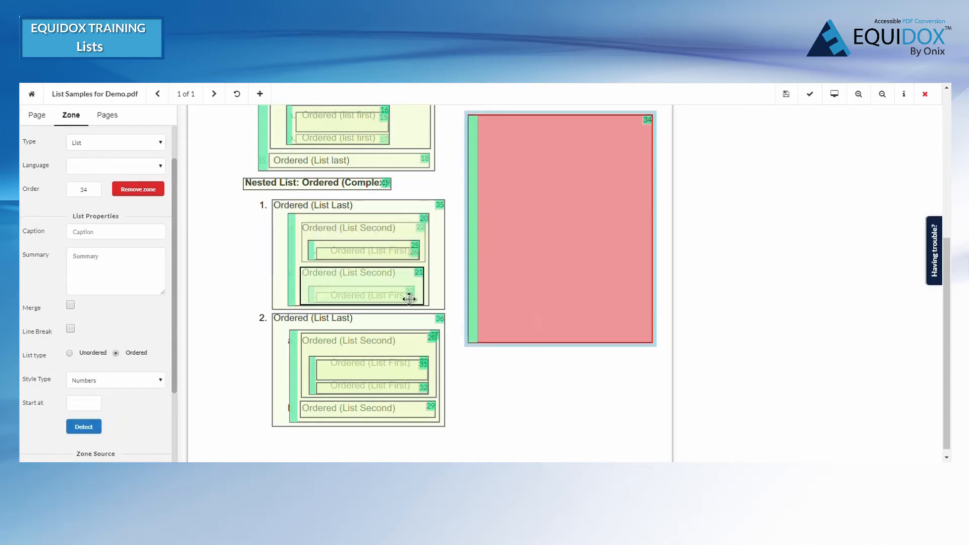
{"action": "left_click_drag", "start_coordinate": [601, 267], "coordinate": [390, 346]}
{"action": "left_click_drag", "start_coordinate": [442, 314], "coordinate": [451, 312]}
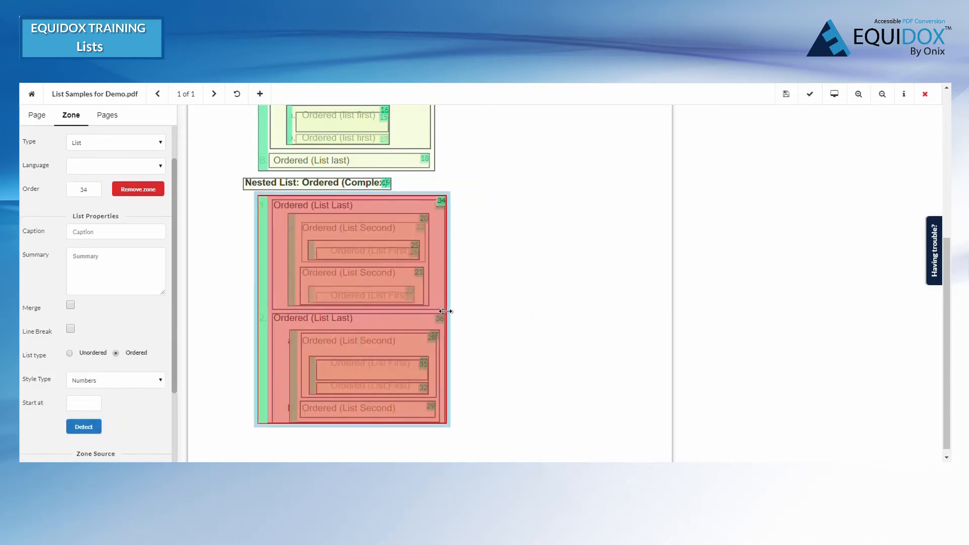
{"action": "left_click_drag", "start_coordinate": [361, 426], "coordinate": [361, 434]}
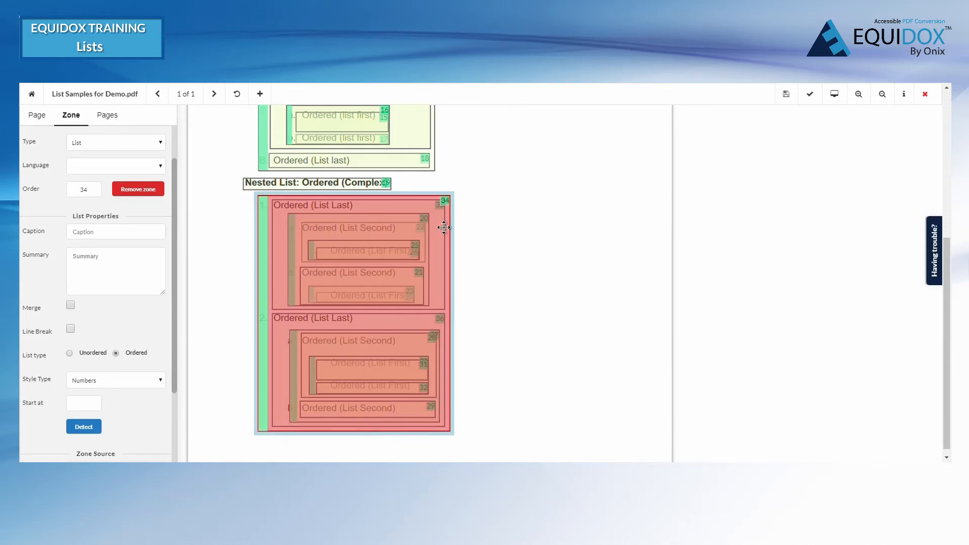
Reorder the page's zones using the Default - Top Down reading order
{"action": "left_click", "coordinate": [38, 116]}
{"action": "left_click", "coordinate": [50, 442]}
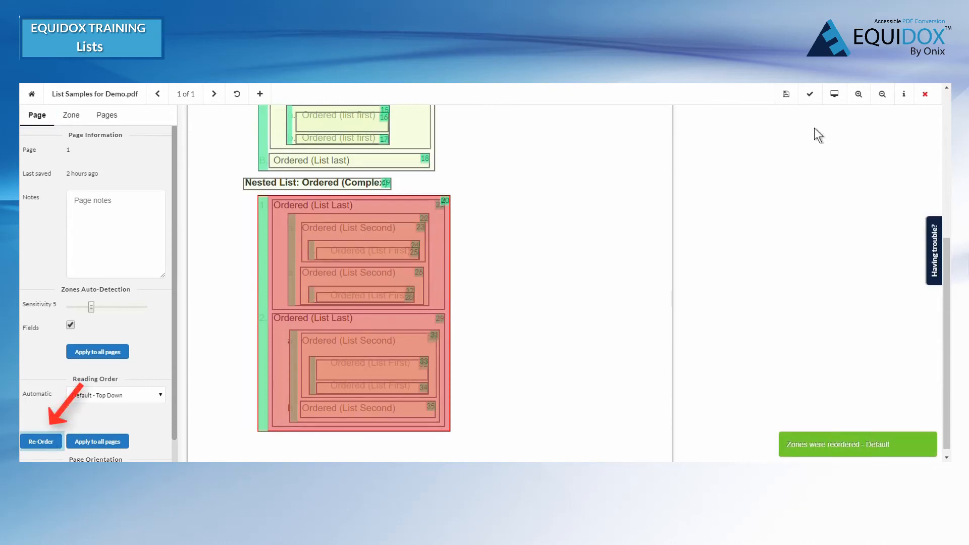
Save the page and open its preview to check the nested list structure
{"action": "left_click", "coordinate": [786, 94]}
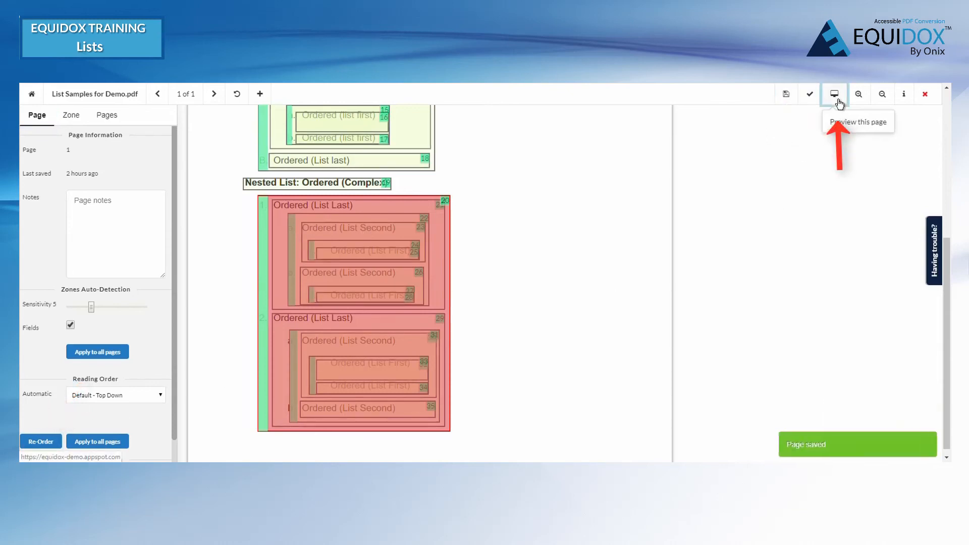
{"action": "left_click", "coordinate": [835, 96]}
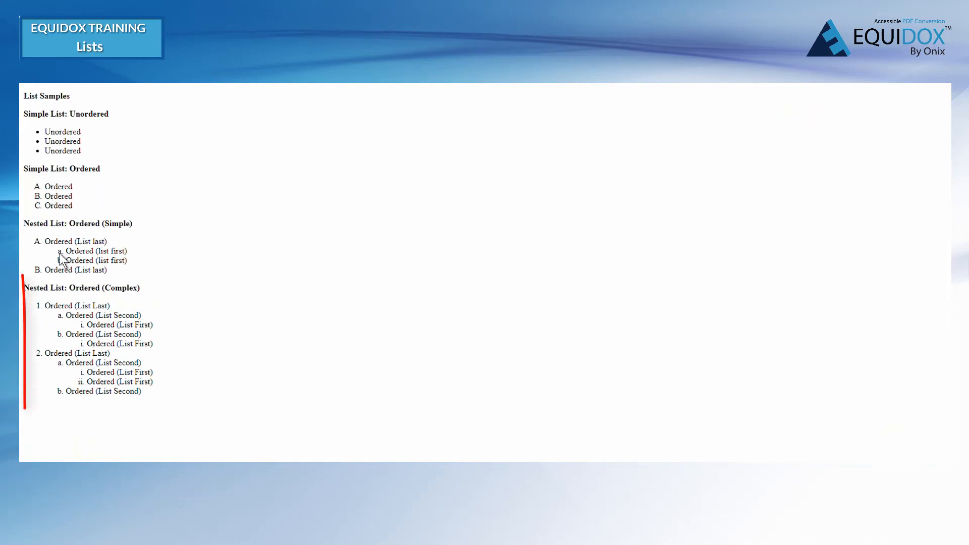